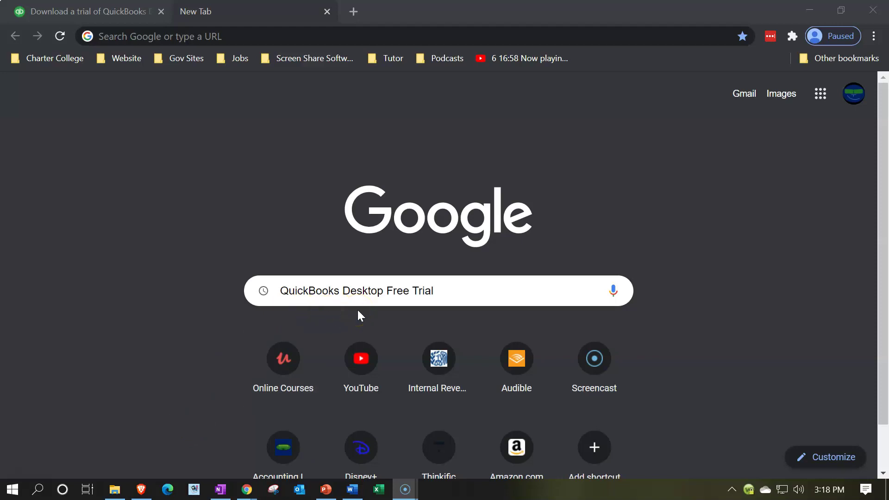
- Bring the Google Chrome window into focus
{"action": "left_click", "coordinate": [443, 298]}
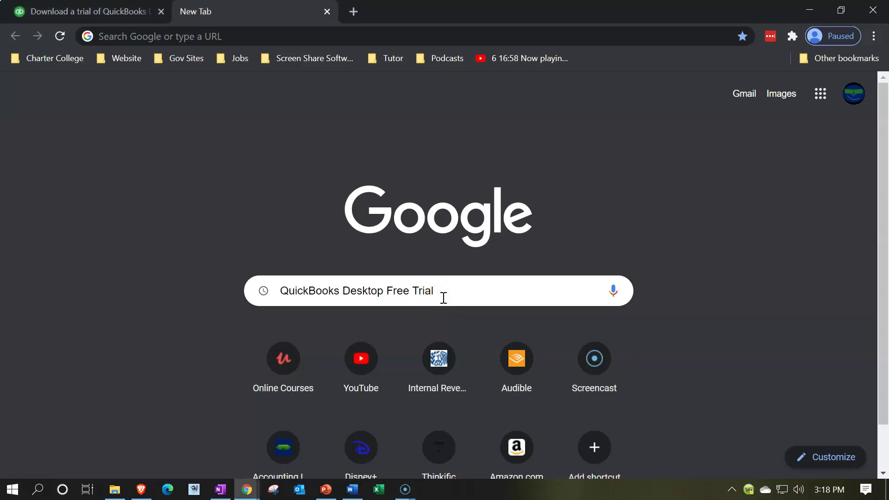
- Move the trial article tab after New Tab and download the Enterprise 21.0 installer
{"action": "left_click_drag", "start_coordinate": [119, 10], "coordinate": [356, 16]}
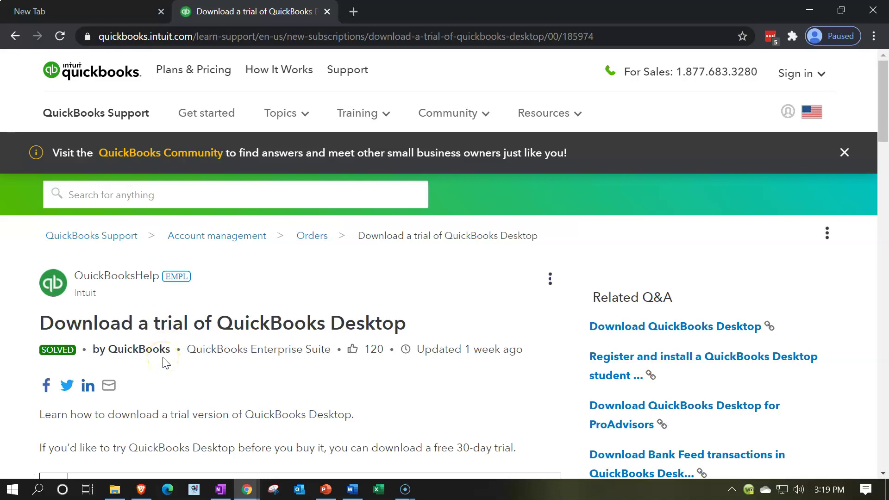
{"action": "scroll", "coordinate": [384, 370], "scroll_direction": "down", "scroll_amount": 6}
{"action": "scroll", "coordinate": [384, 375], "scroll_direction": "down", "scroll_amount": 5}
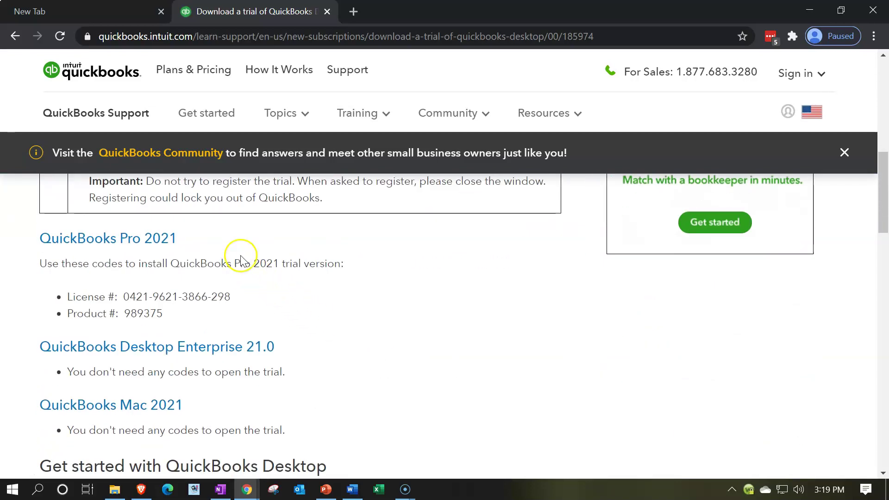
{"action": "scroll", "coordinate": [421, 350], "scroll_direction": "down", "scroll_amount": 2}
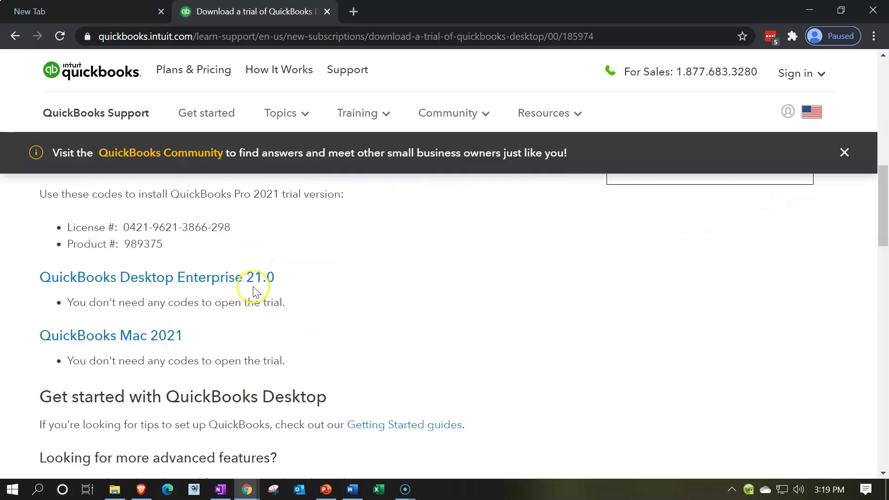
{"action": "scroll", "coordinate": [356, 299], "scroll_direction": "down", "scroll_amount": 2}
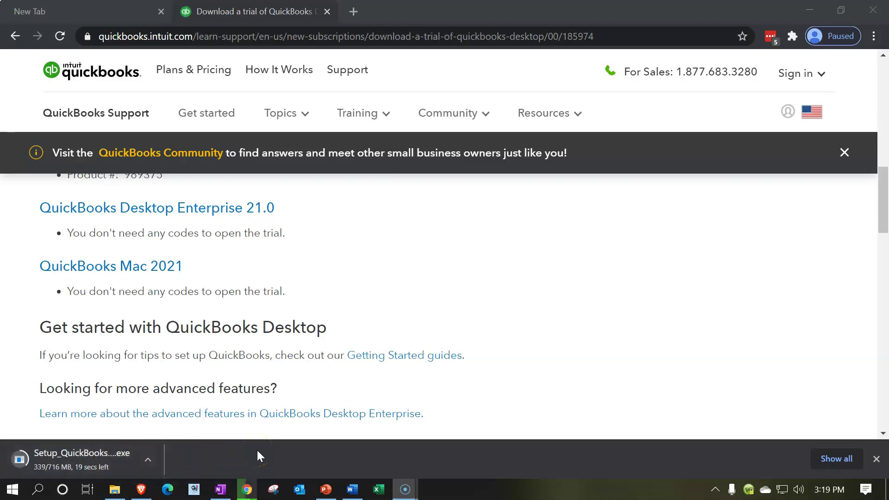
{"action": "left_click", "coordinate": [220, 456]}
{"action": "mouse_move", "coordinate": [764, 74]}
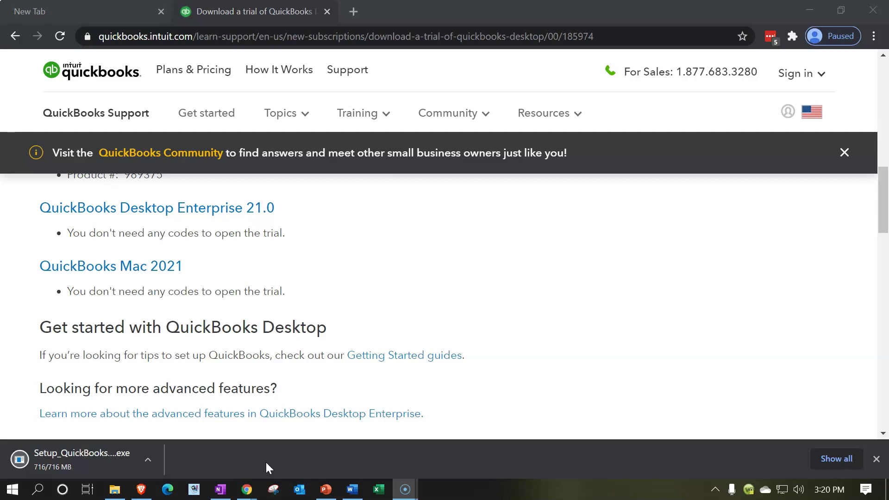
- Copy the downloaded Setup_QuickBooks installer onto the desktop and minimize Chrome
{"action": "left_click", "coordinate": [838, 13]}
{"action": "left_click_drag", "start_coordinate": [528, 194], "coordinate": [404, 70]}
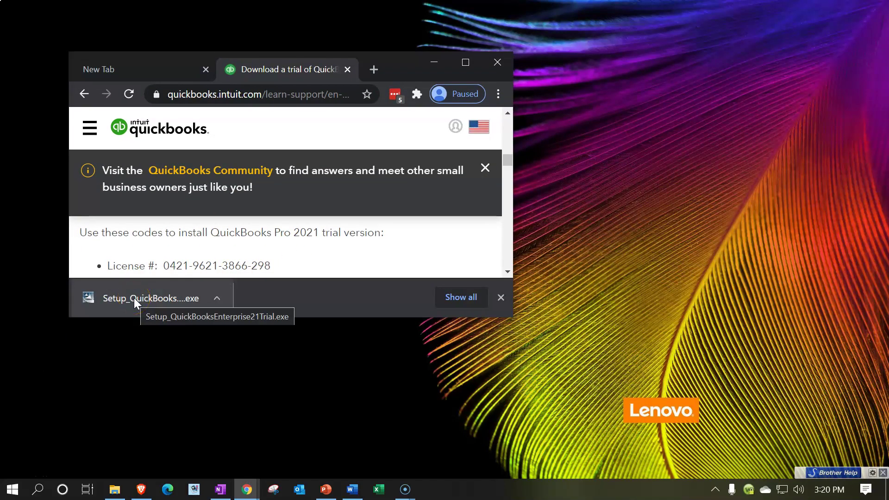
{"action": "left_click_drag", "start_coordinate": [135, 298], "coordinate": [619, 134]}
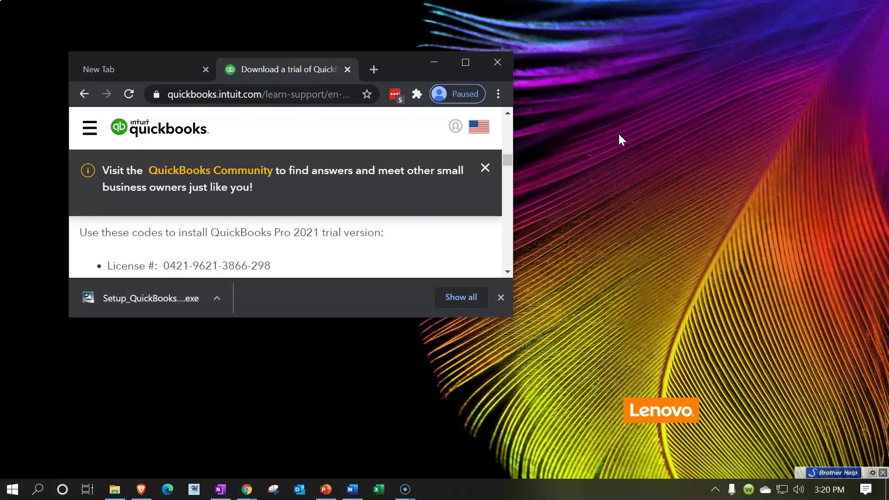
{"action": "left_click", "coordinate": [434, 63]}
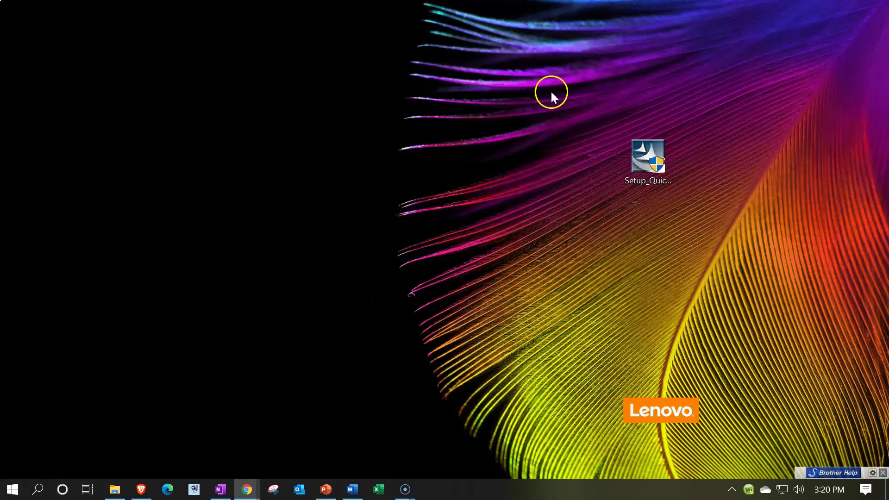
{"action": "left_click_drag", "start_coordinate": [639, 153], "coordinate": [210, 176]}
- Launch Setup_QuickBooks and start the Enterprise 30-day trial installation
{"action": "double_click", "coordinate": [184, 170]}
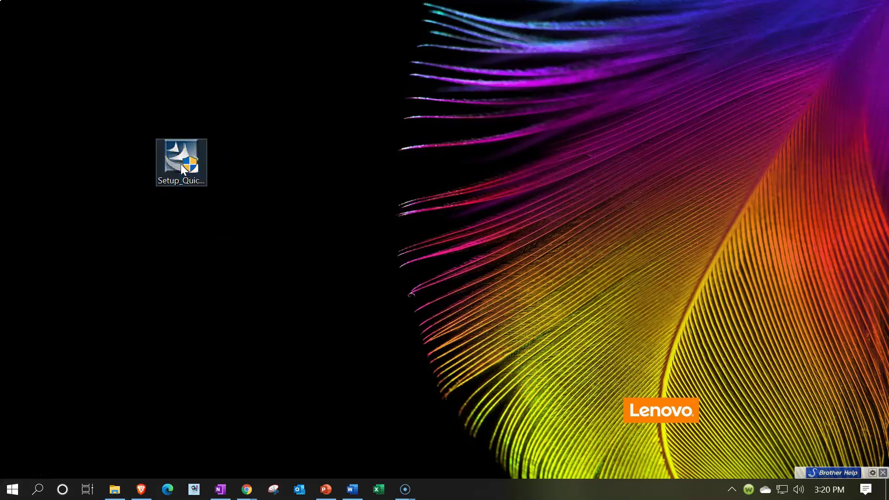
{"action": "left_click", "coordinate": [165, 272]}
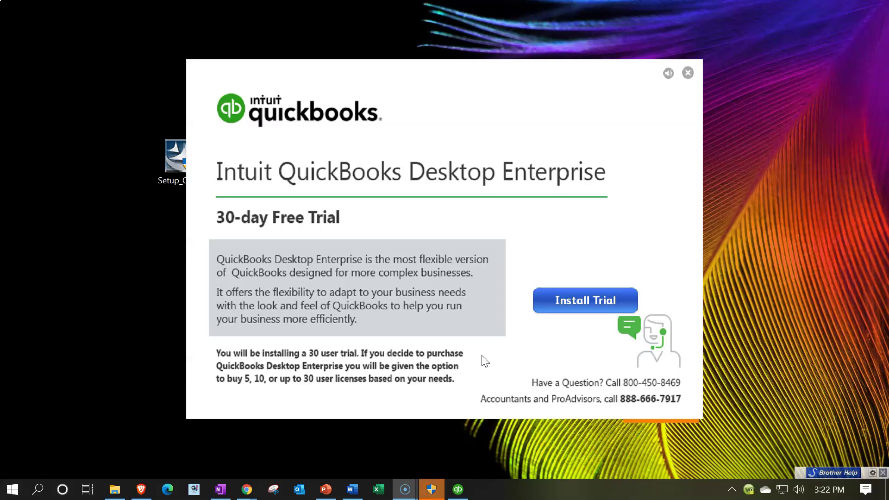
{"action": "left_click", "coordinate": [487, 356]}
{"action": "left_click", "coordinate": [561, 312]}
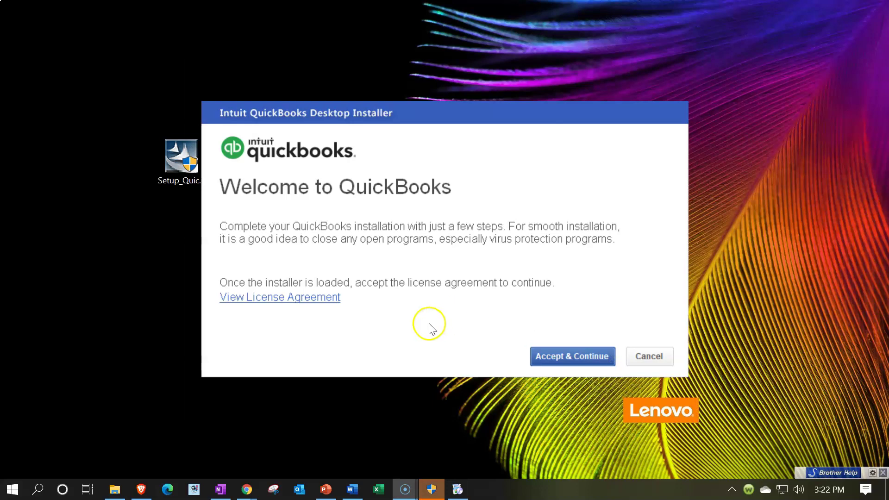
- Accept the license, keep the default location, install Enterprise Solutions 21.0, then open QuickBooks
{"action": "left_click", "coordinate": [411, 338]}
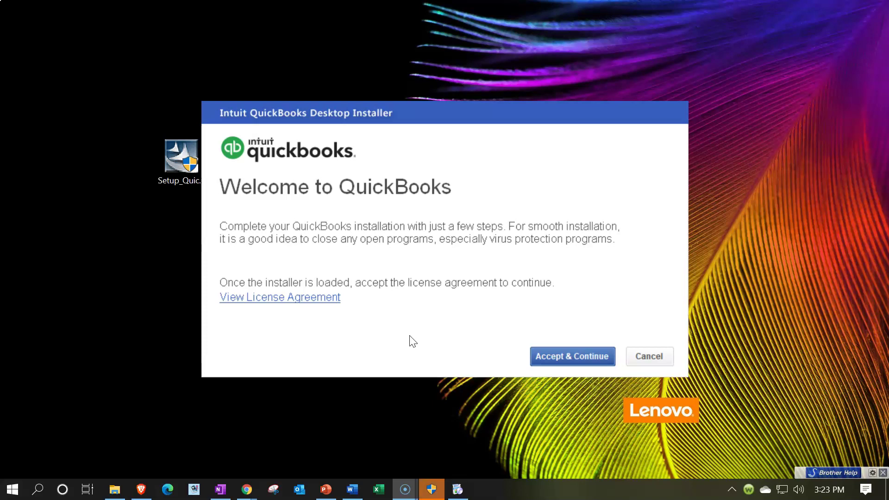
{"action": "left_click", "coordinate": [416, 336]}
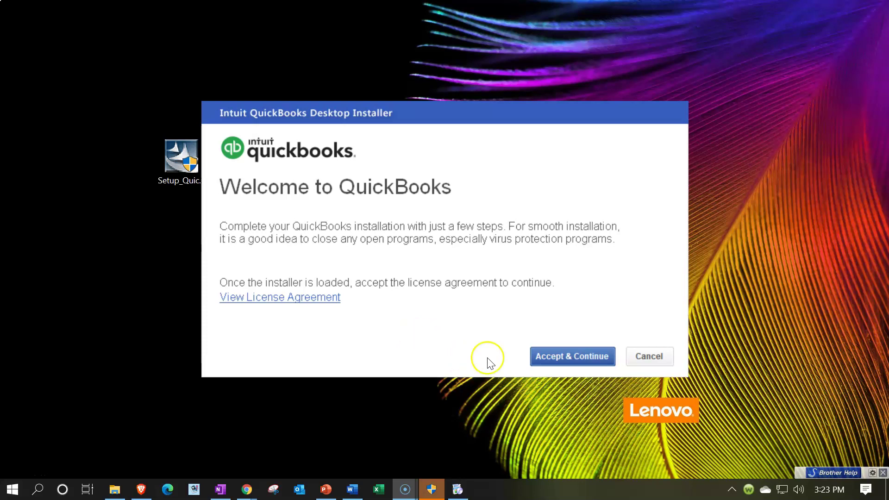
{"action": "left_click", "coordinate": [551, 360]}
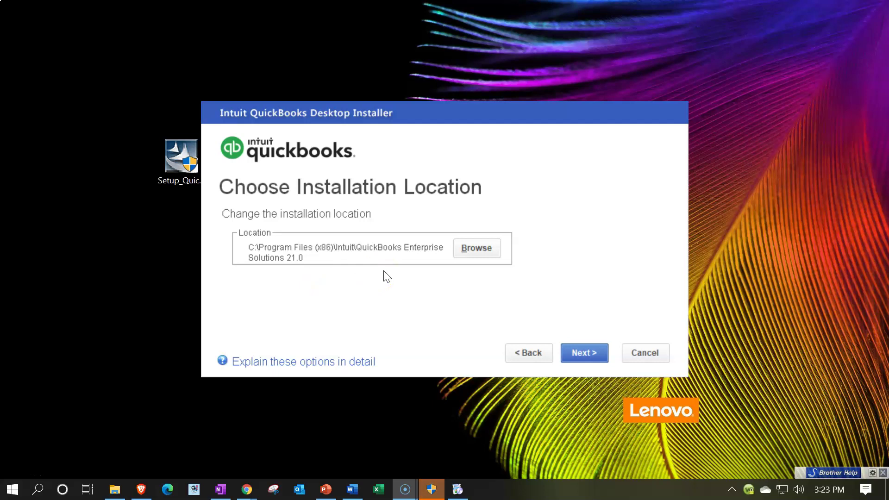
{"action": "left_click", "coordinate": [576, 352]}
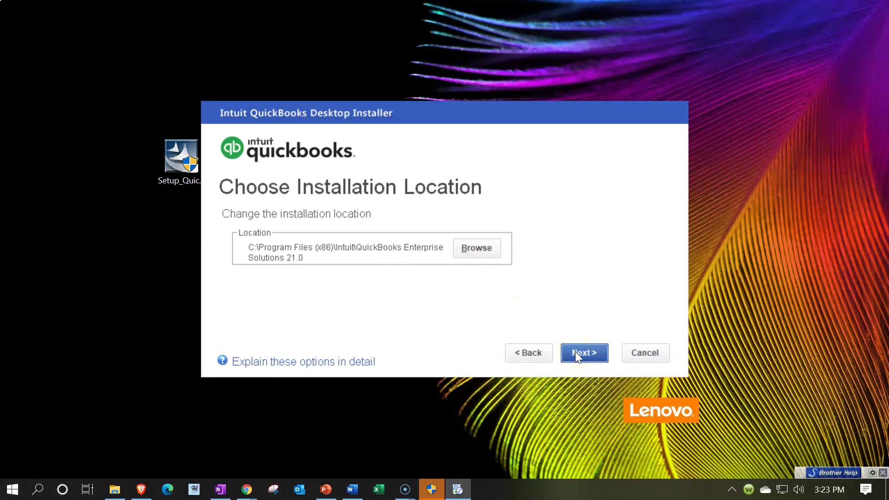
{"action": "left_click", "coordinate": [576, 352]}
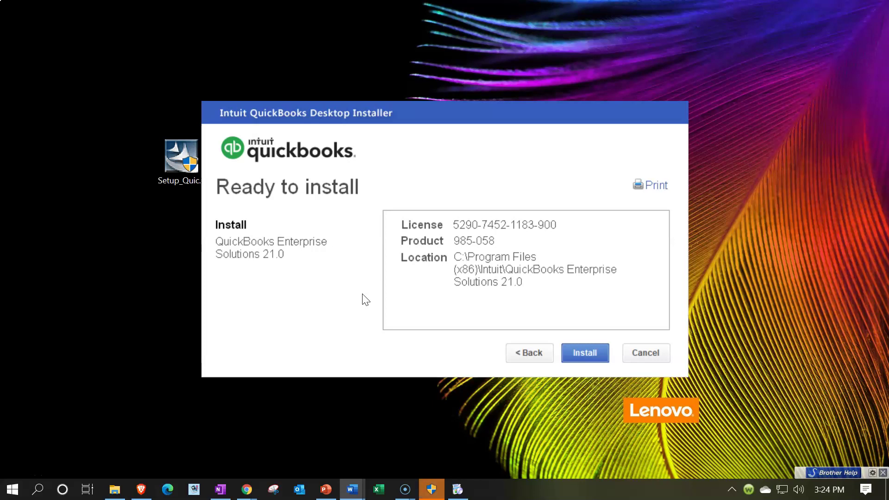
{"action": "left_click", "coordinate": [577, 354]}
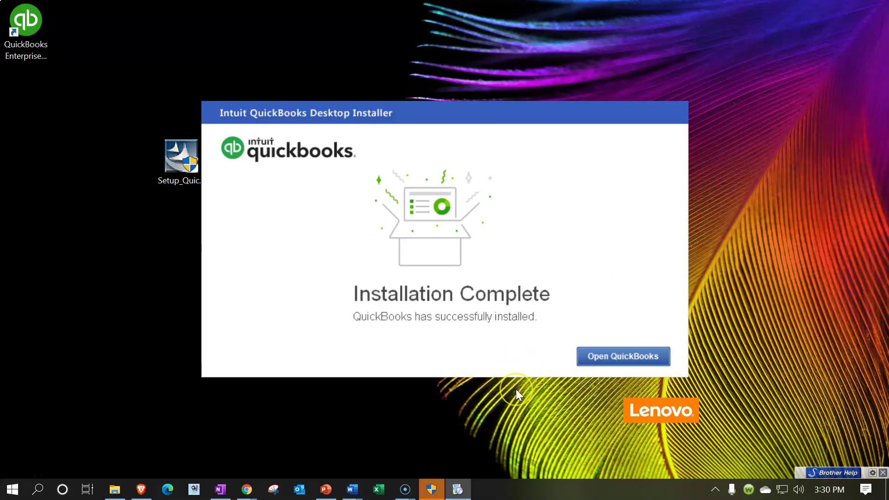
{"action": "left_click", "coordinate": [502, 383]}
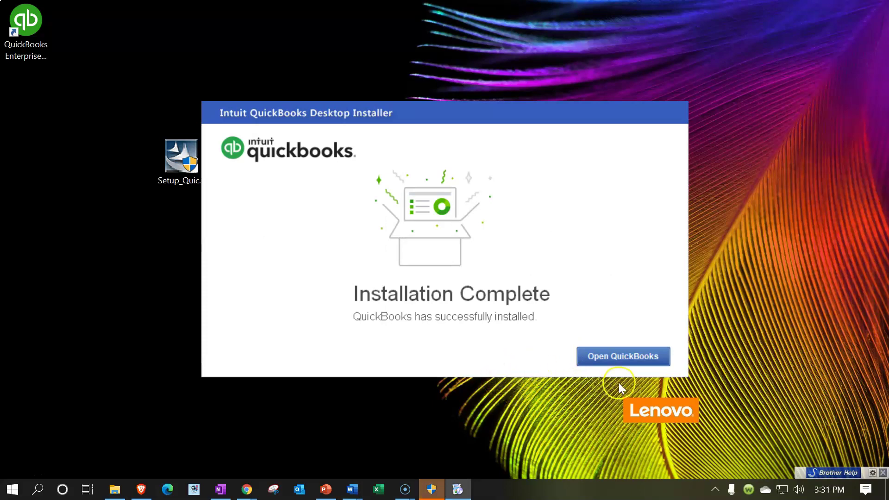
{"action": "left_click", "coordinate": [622, 362]}
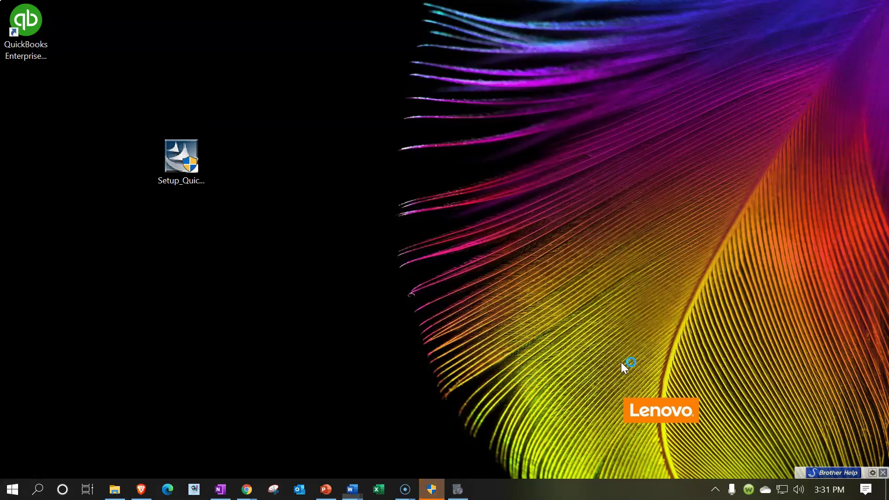
- Choose the Enterprise Solutions General Business edition and center its confirmation dialog
{"action": "left_click", "coordinate": [376, 142]}
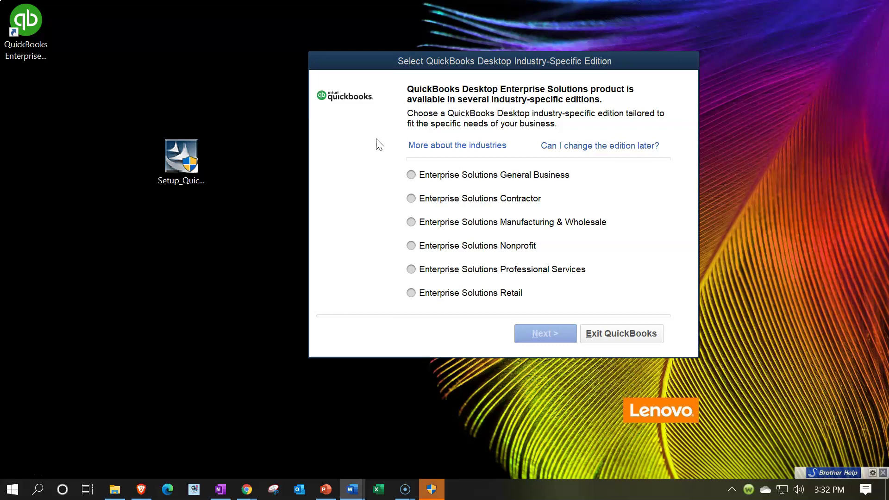
{"action": "left_click", "coordinate": [377, 166]}
{"action": "left_click", "coordinate": [412, 174]}
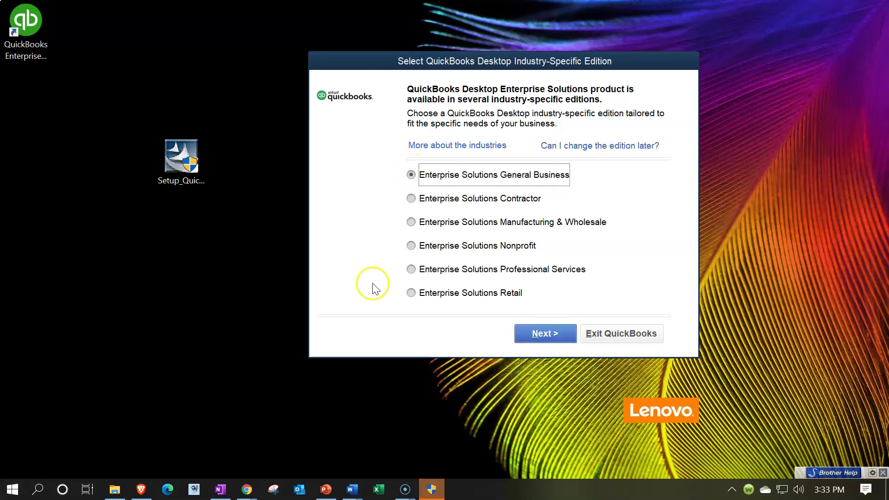
{"action": "left_click", "coordinate": [557, 332]}
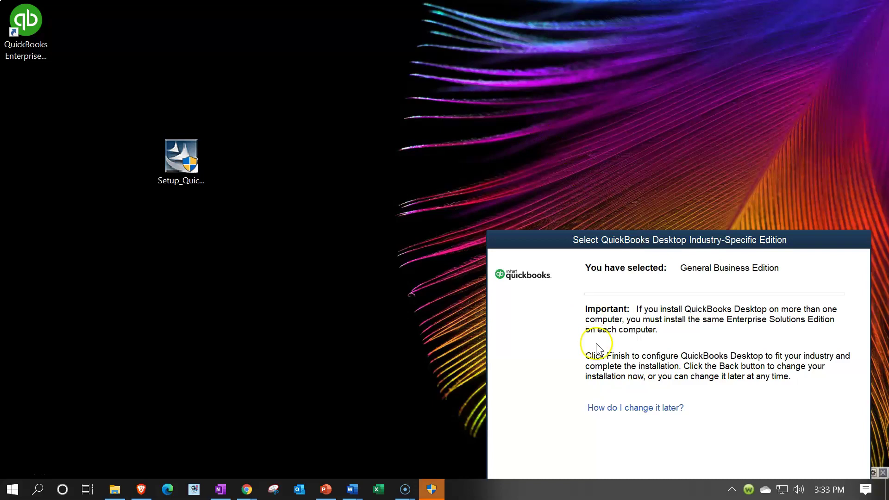
{"action": "left_click_drag", "start_coordinate": [537, 246], "coordinate": [400, 121]}
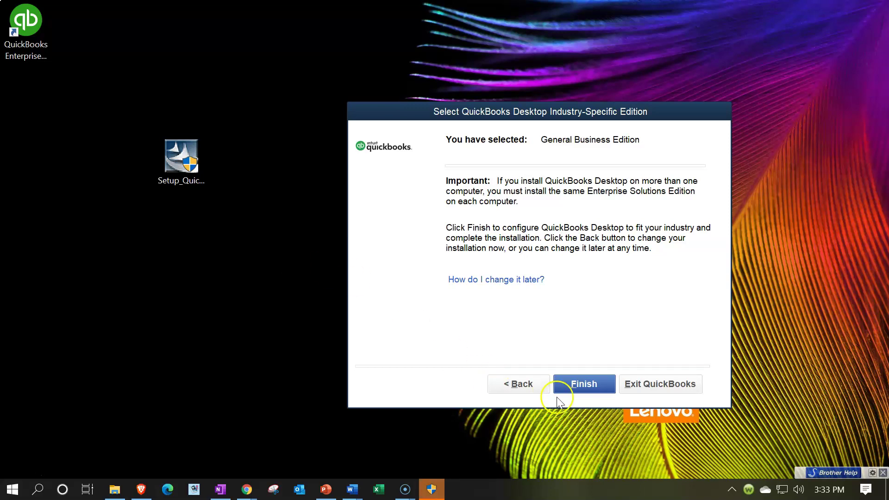
- Finish the General Business edition setup and accept the automatic update now
{"action": "left_click", "coordinate": [582, 393]}
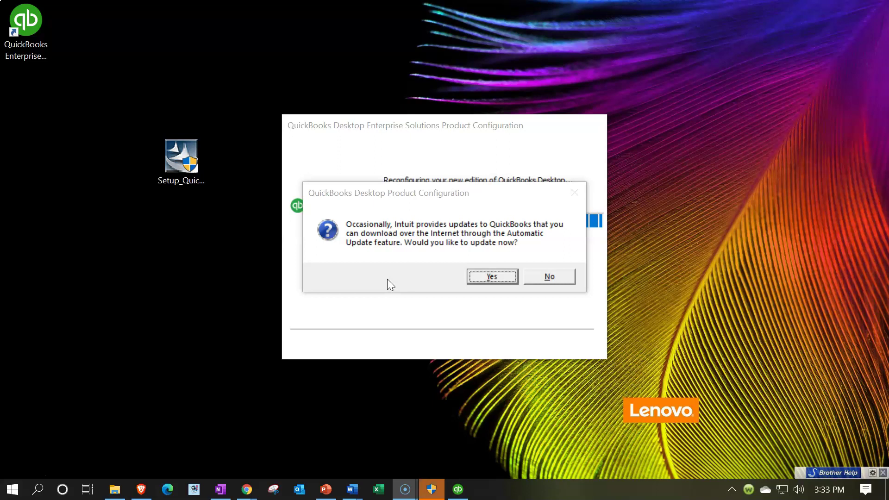
{"action": "left_click", "coordinate": [477, 277]}
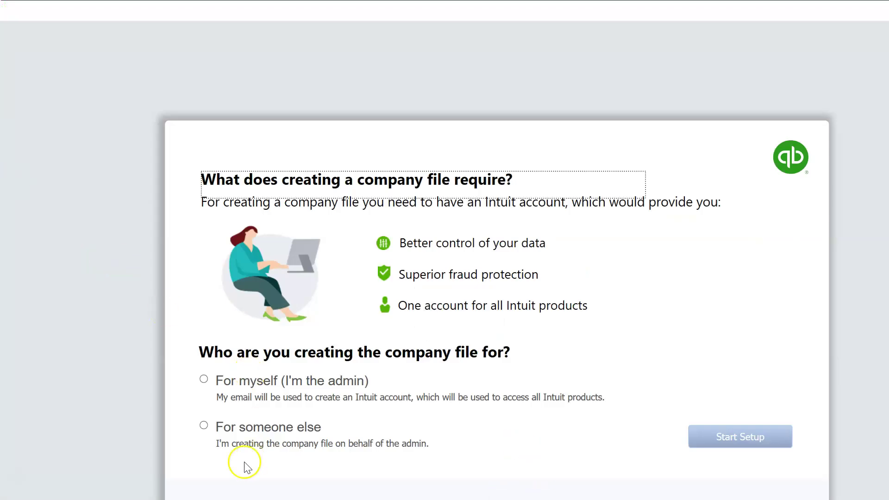
- Choose to create the company file for someone else
{"action": "left_click", "coordinate": [204, 426]}
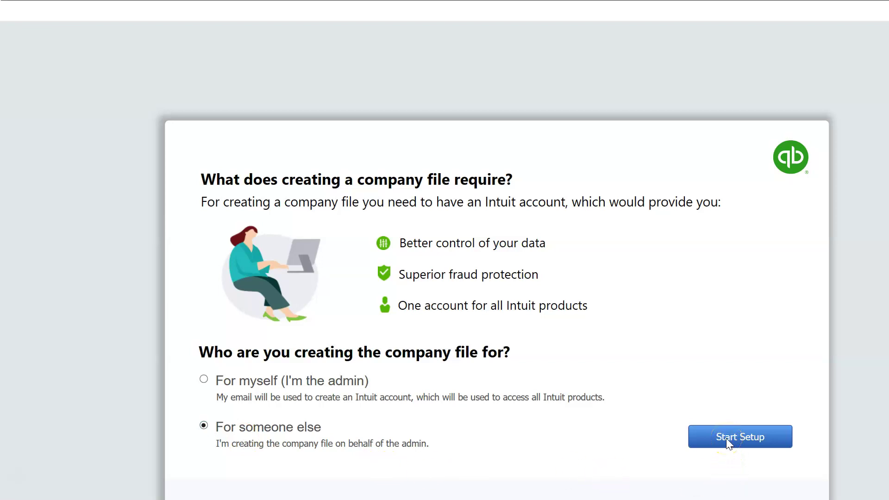
- Enter 'Enterprise Test 1' as business name and confirm General Product-based Business industry
{"action": "left_click", "coordinate": [740, 437]}
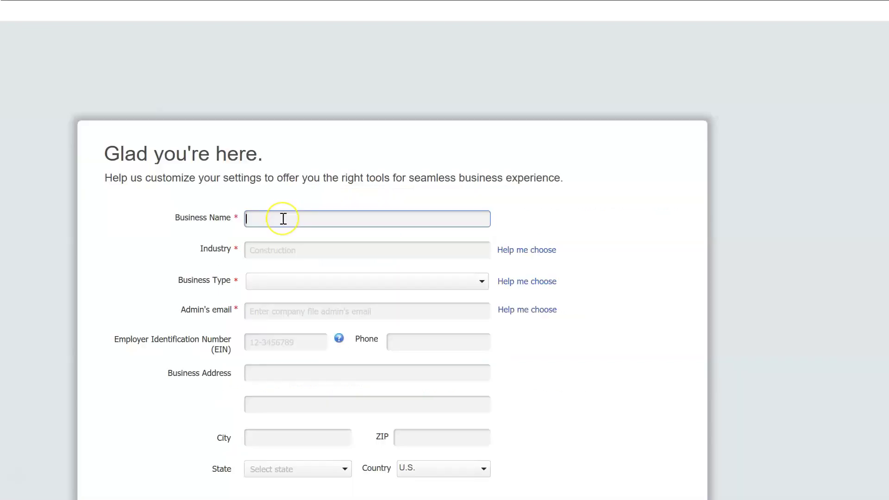
{"action": "type", "text": "Enterprise Test 1"}
{"action": "key", "text": "Tab"}
{"action": "left_click", "coordinate": [484, 249]}
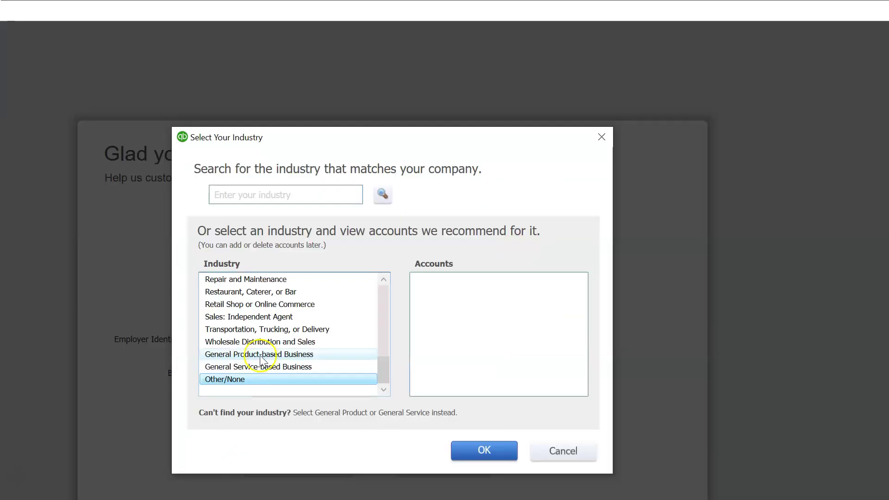
{"action": "left_click", "coordinate": [261, 355]}
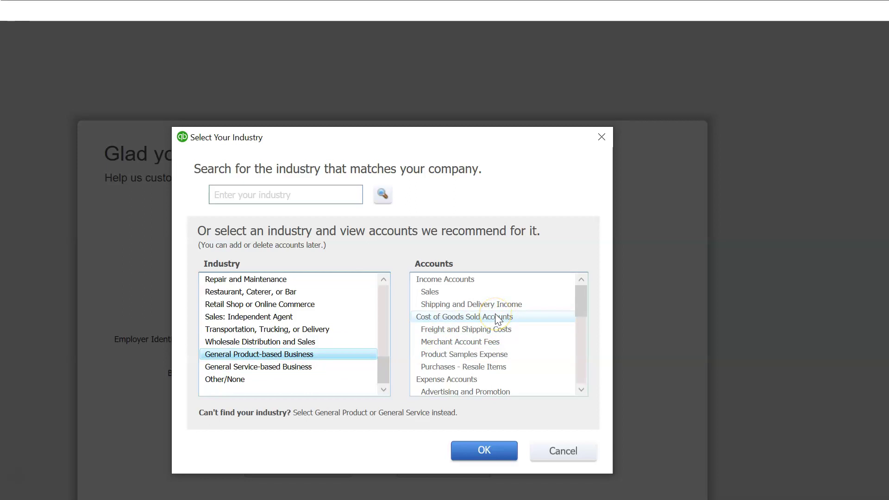
{"action": "left_click", "coordinate": [494, 330]}
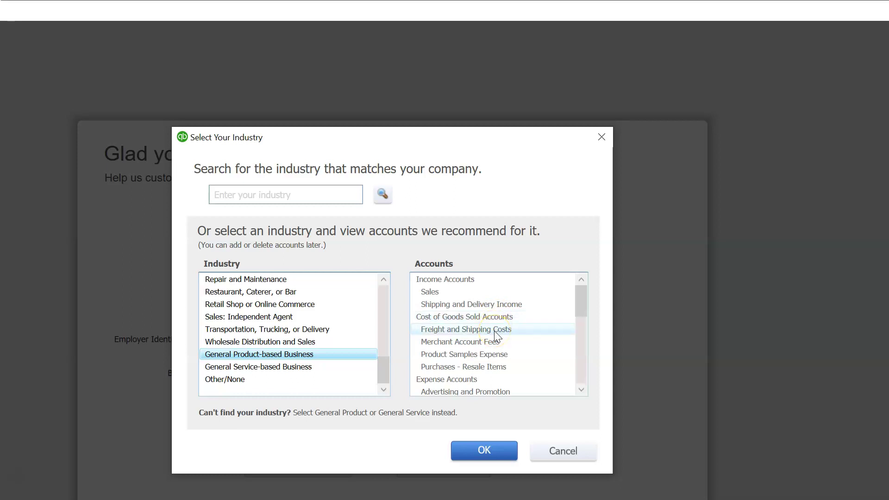
{"action": "left_click", "coordinate": [497, 453]}
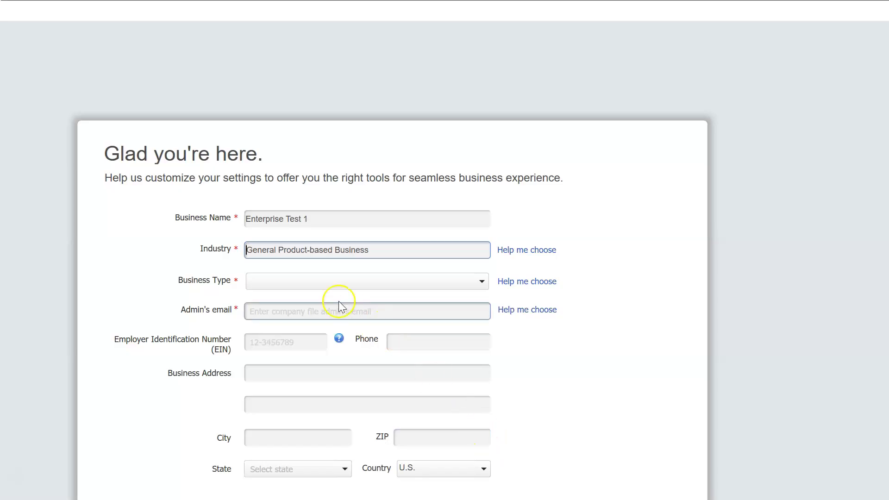
{"action": "left_click", "coordinate": [316, 281]}
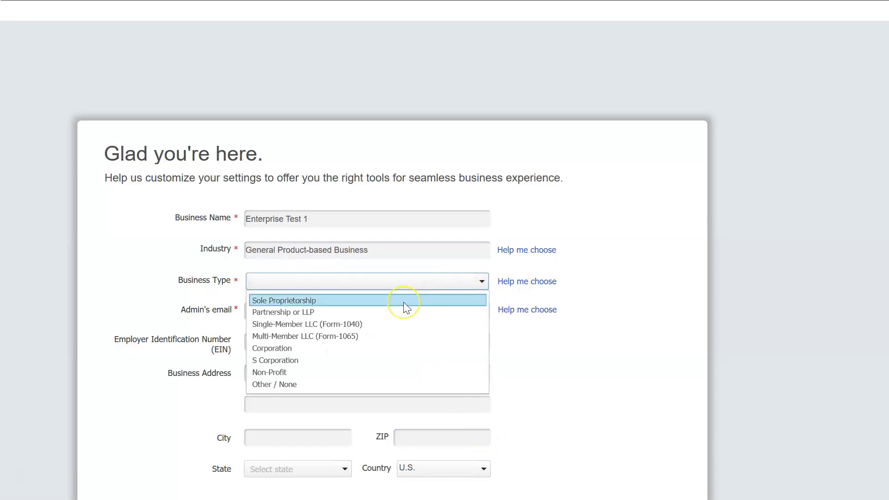
{"action": "left_click", "coordinate": [396, 329]}
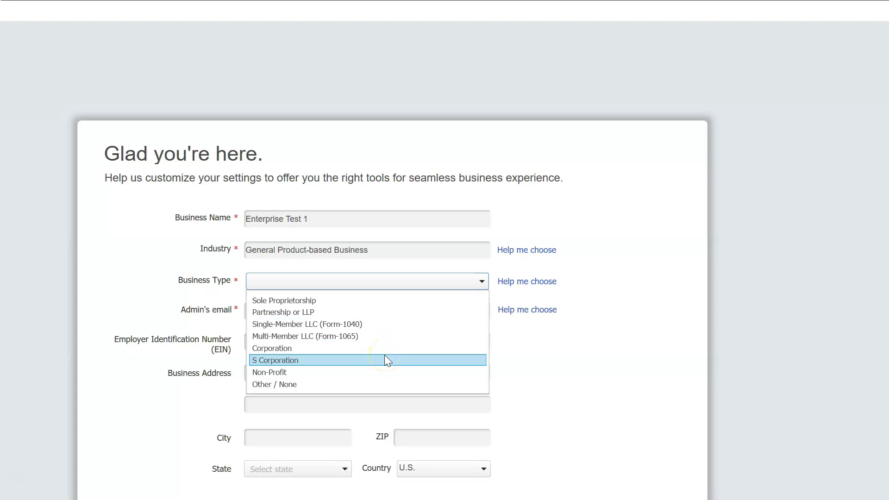
{"action": "left_click", "coordinate": [387, 360]}
{"action": "left_click", "coordinate": [288, 315]}
{"action": "left_click", "coordinate": [290, 338]}
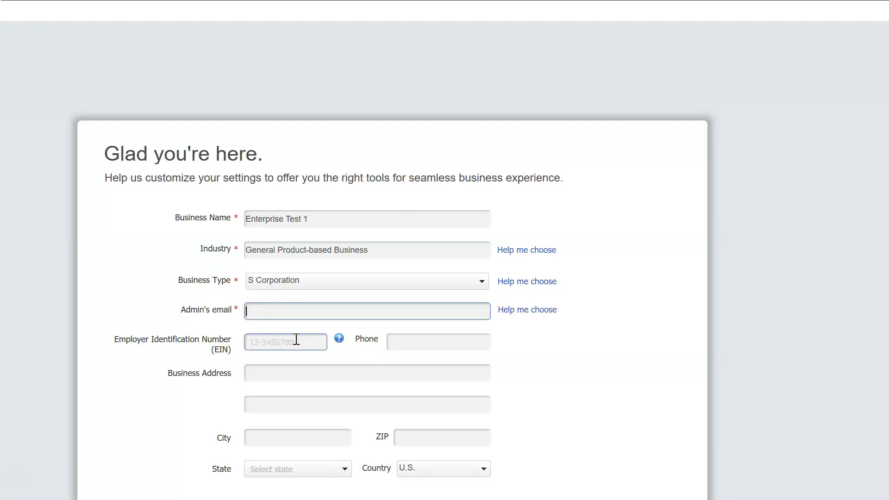
{"action": "left_click", "coordinate": [295, 329]}
{"action": "left_click_drag", "start_coordinate": [295, 329], "coordinate": [236, 326]}
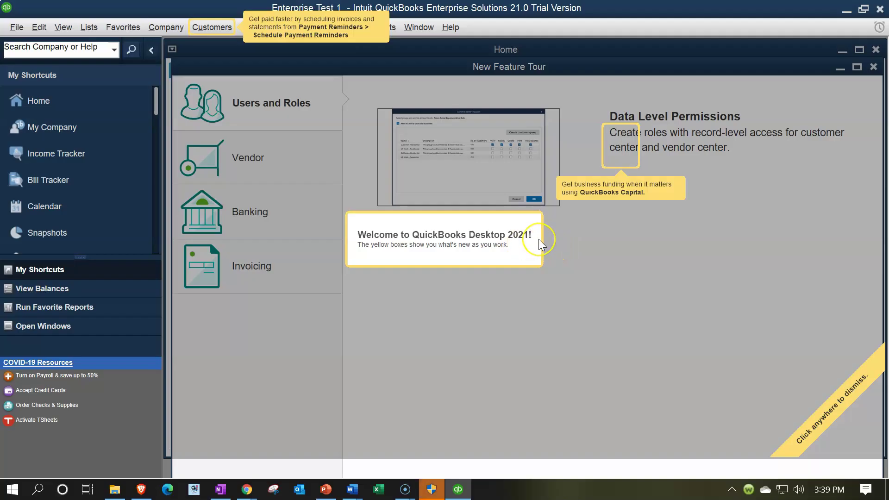
- Close the feature highlights, What's New tab, New Feature Tour, Home Page and Internet notice
{"action": "left_click", "coordinate": [538, 239]}
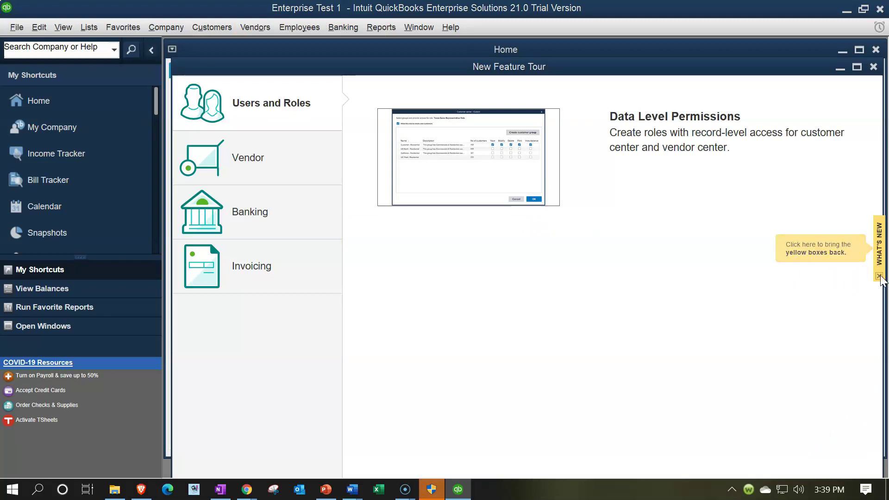
{"action": "left_click", "coordinate": [880, 277]}
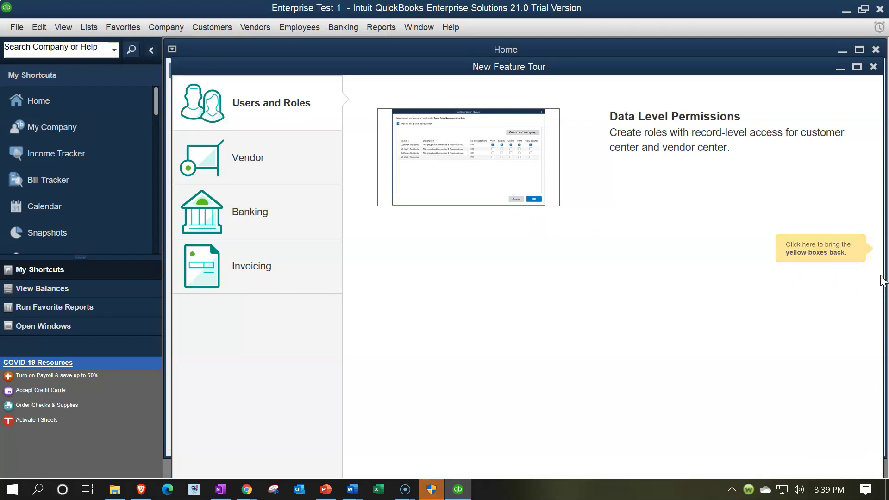
{"action": "left_click", "coordinate": [873, 67]}
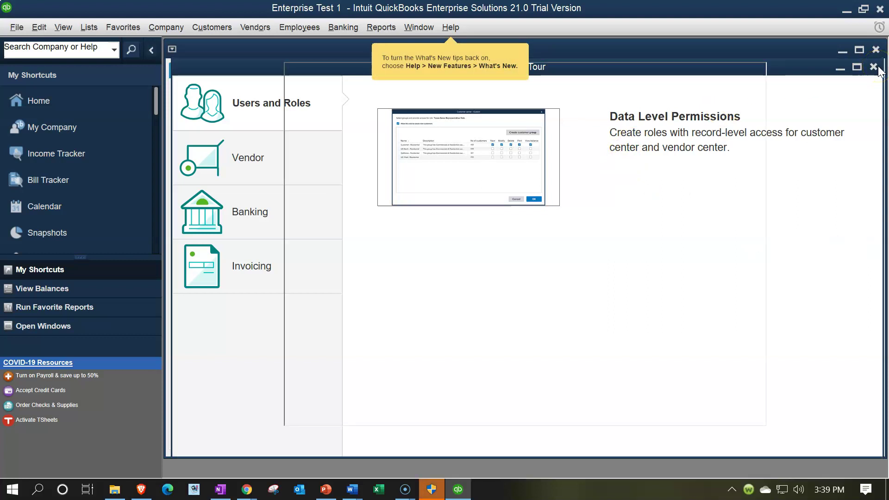
{"action": "left_click", "coordinate": [877, 50]}
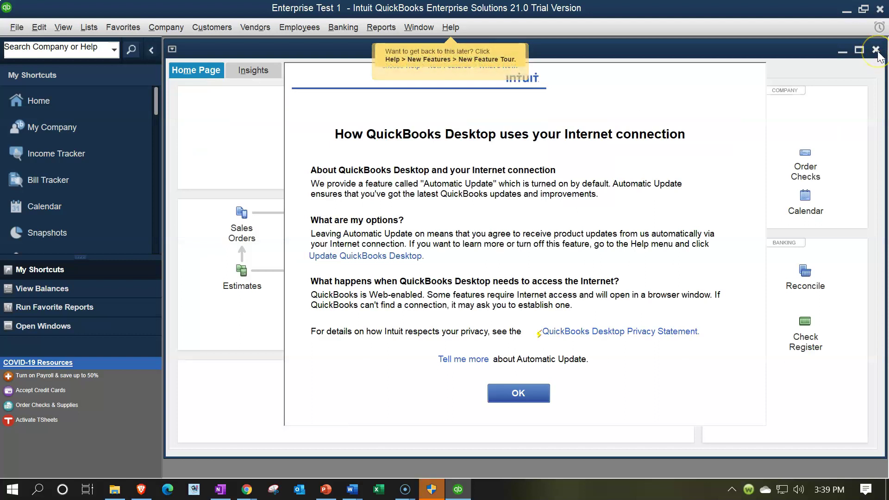
{"action": "left_click", "coordinate": [878, 57]}
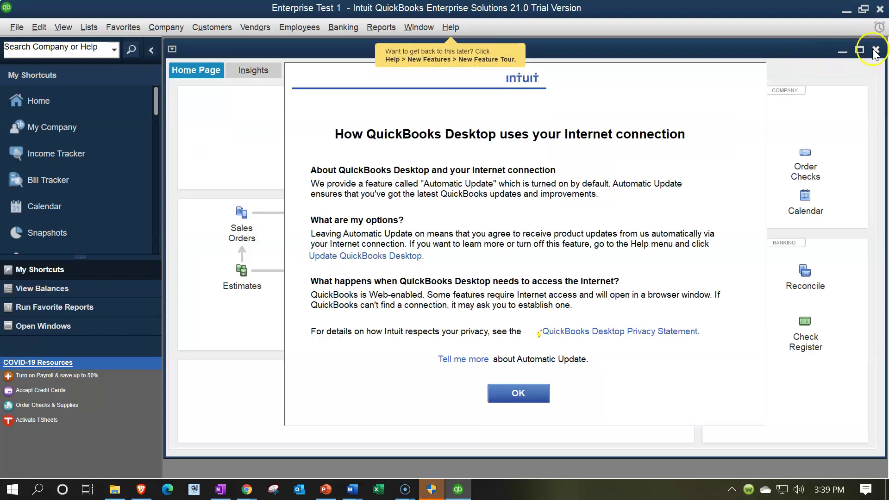
{"action": "left_click", "coordinate": [877, 54]}
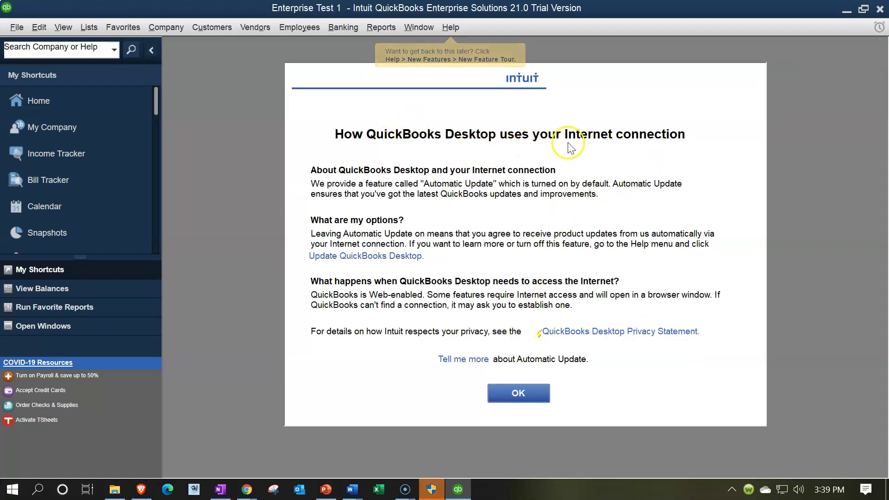
{"action": "left_click", "coordinate": [538, 399]}
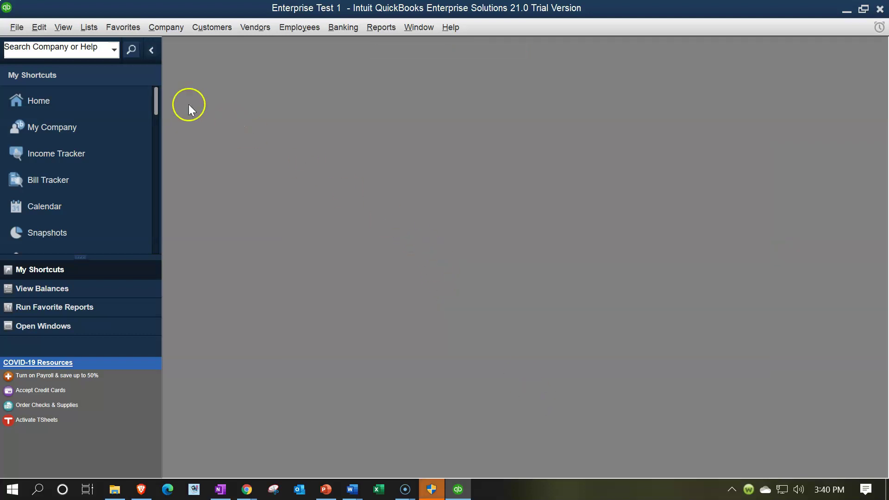
- Maximize and scroll through the Chart of Accounts, then close the Enterprise Test 1 company file
{"action": "left_click", "coordinate": [82, 31]}
{"action": "left_click", "coordinate": [92, 44]}
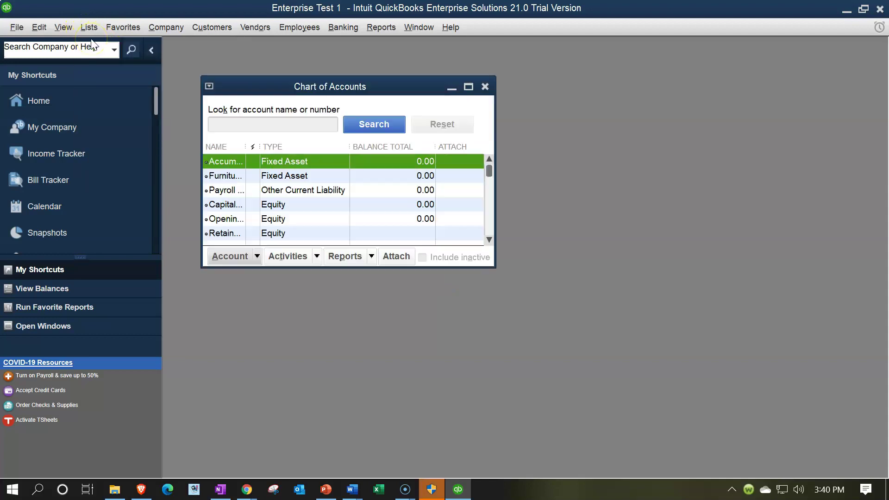
{"action": "left_click", "coordinate": [469, 87]}
{"action": "scroll", "coordinate": [411, 359], "scroll_direction": "down", "scroll_amount": 3}
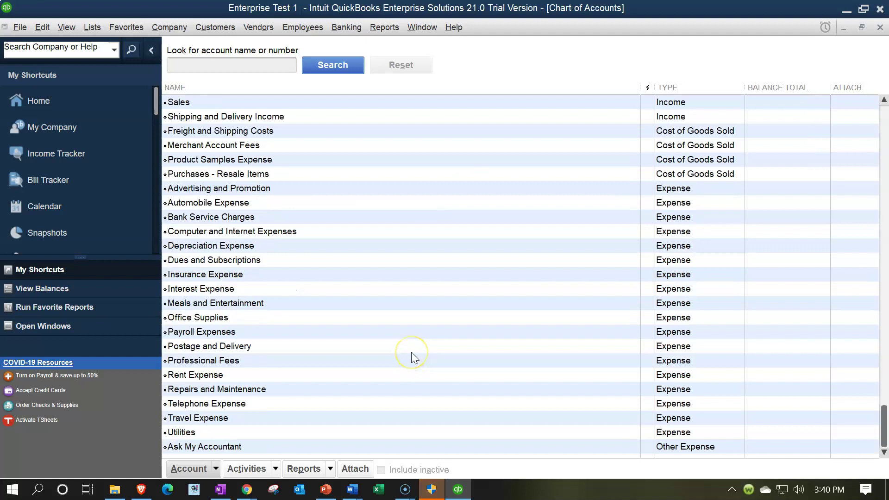
{"action": "scroll", "coordinate": [412, 352], "scroll_direction": "up", "scroll_amount": 3}
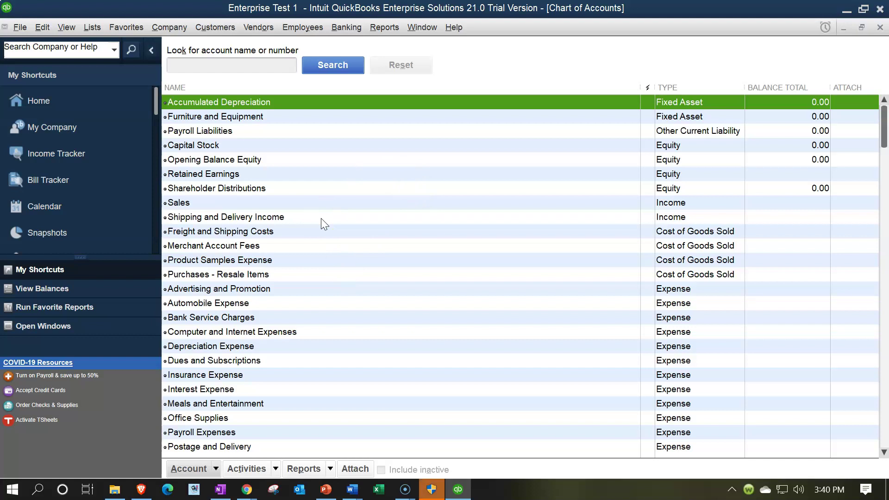
{"action": "left_click", "coordinate": [20, 29]}
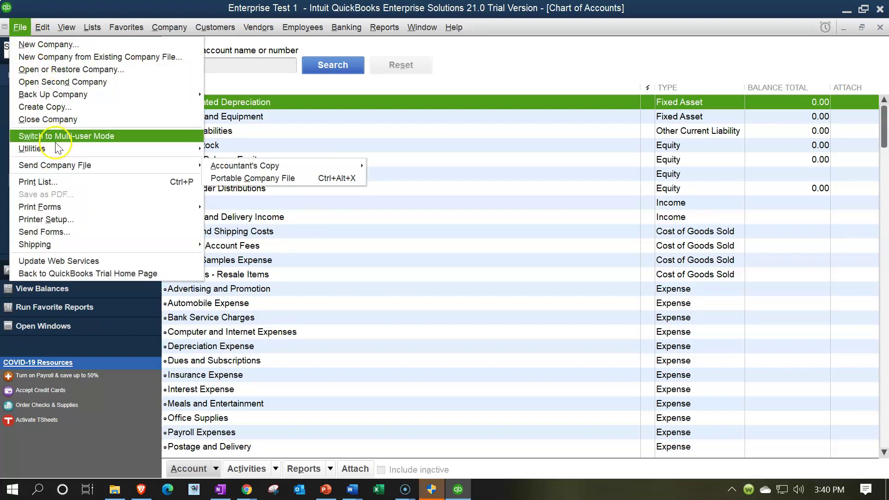
{"action": "left_click", "coordinate": [57, 120]}
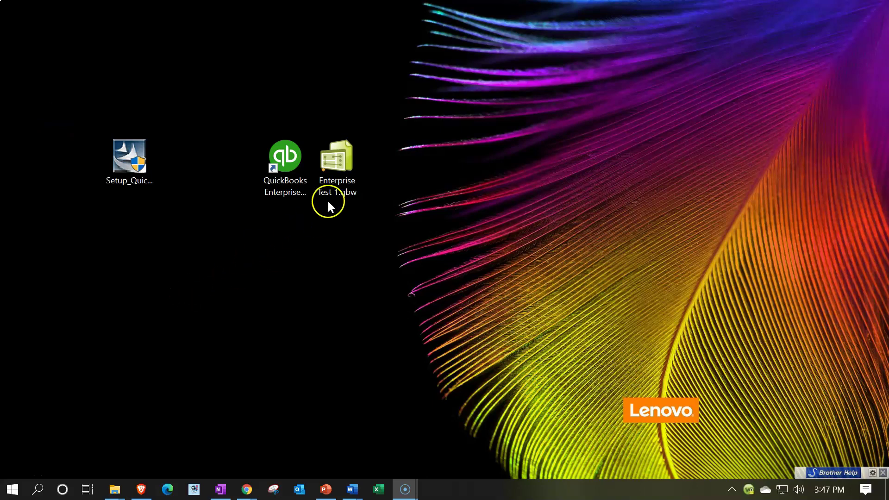
{"action": "left_click", "coordinate": [320, 174]}
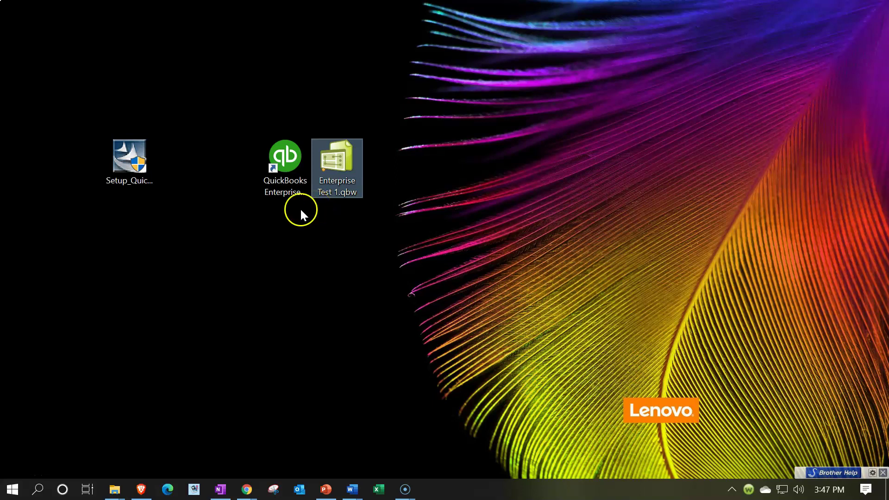
{"action": "left_click", "coordinate": [136, 165]}
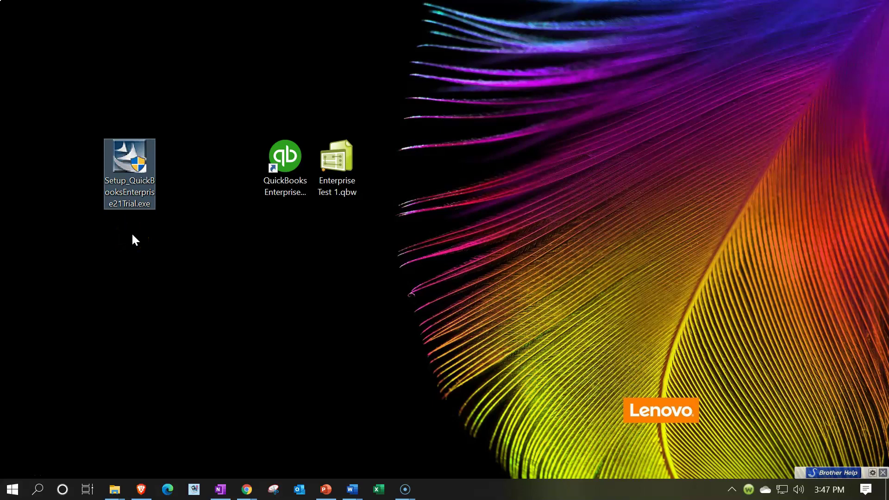
{"action": "left_click", "coordinate": [273, 183]}
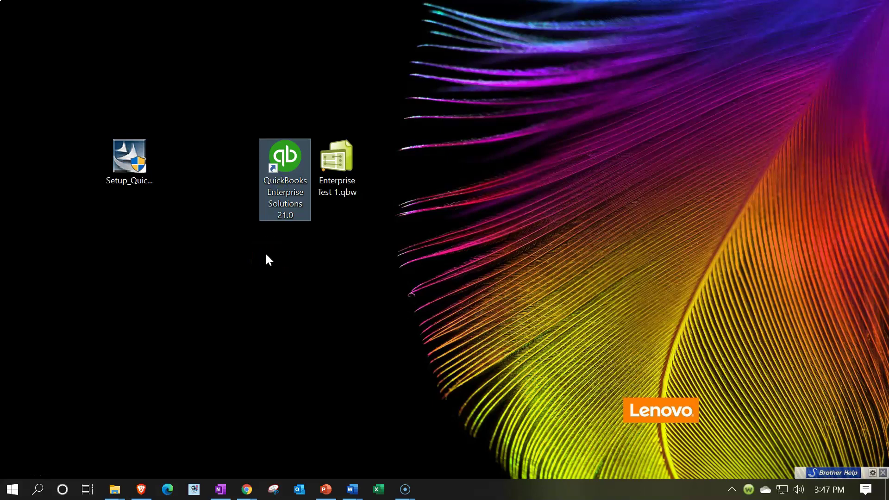
{"action": "left_click", "coordinate": [354, 177]}
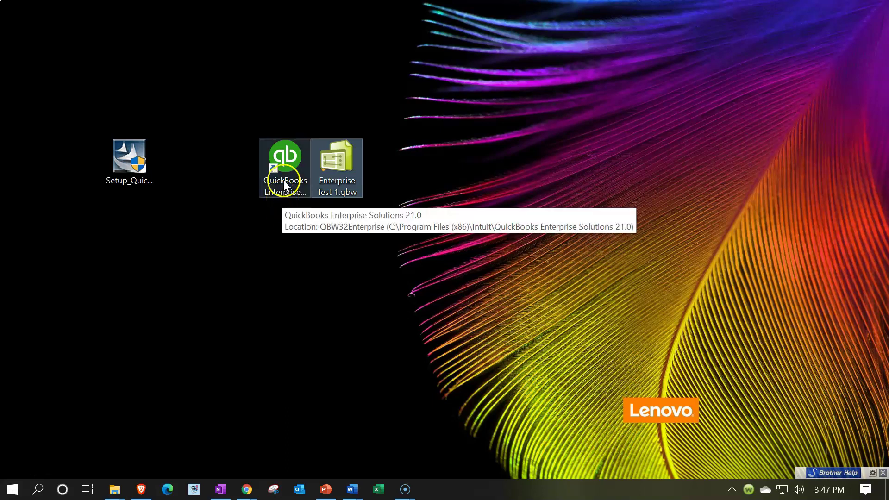
- Launch QuickBooks Enterprise Solutions 21.0 and browse the Desktop folder to open an existing company file
{"action": "double_click", "coordinate": [284, 165]}
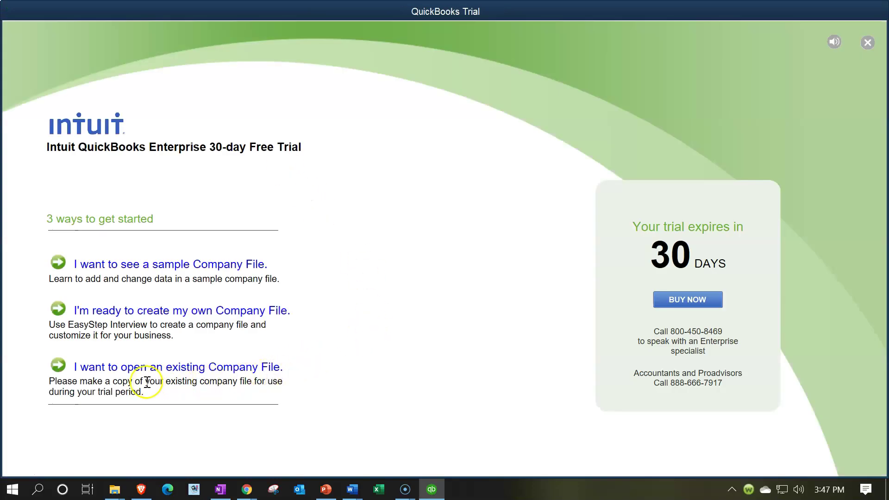
{"action": "left_click", "coordinate": [124, 368]}
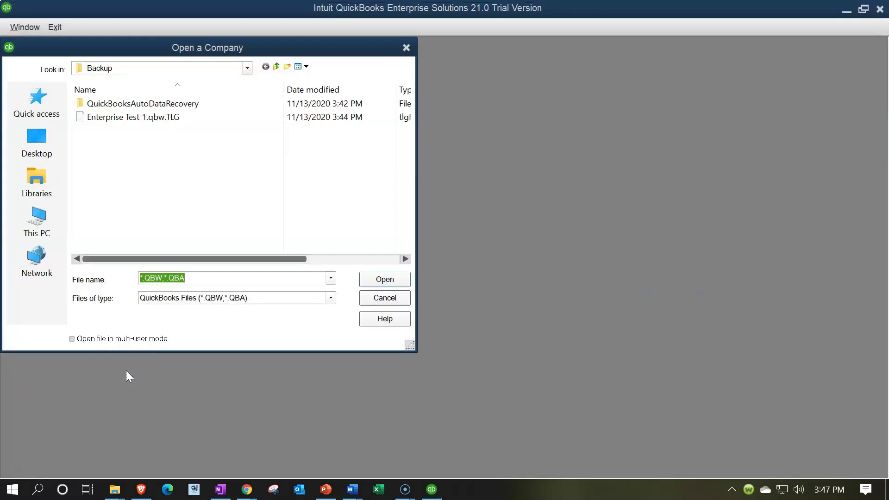
{"action": "left_click", "coordinate": [47, 152]}
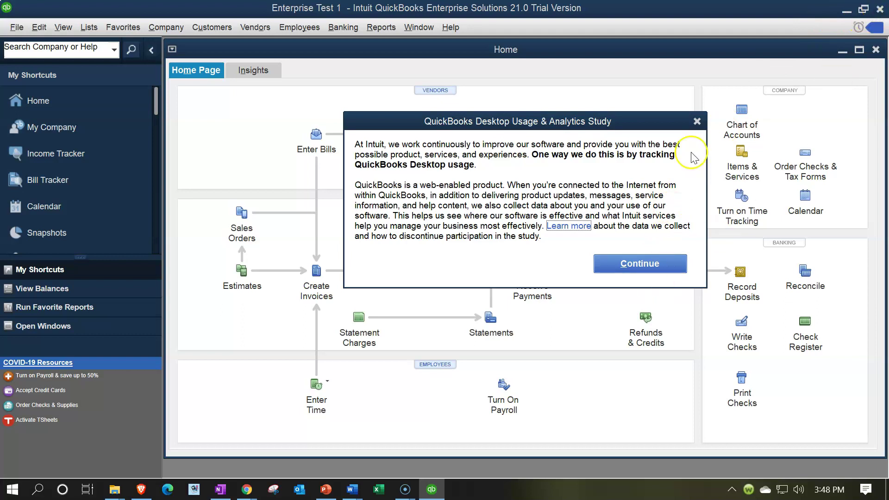
- Dismiss the analytics notice, exit QuickBooks, and relaunch it from the Enterprise Test 1.qbw desktop file
{"action": "left_click", "coordinate": [697, 121]}
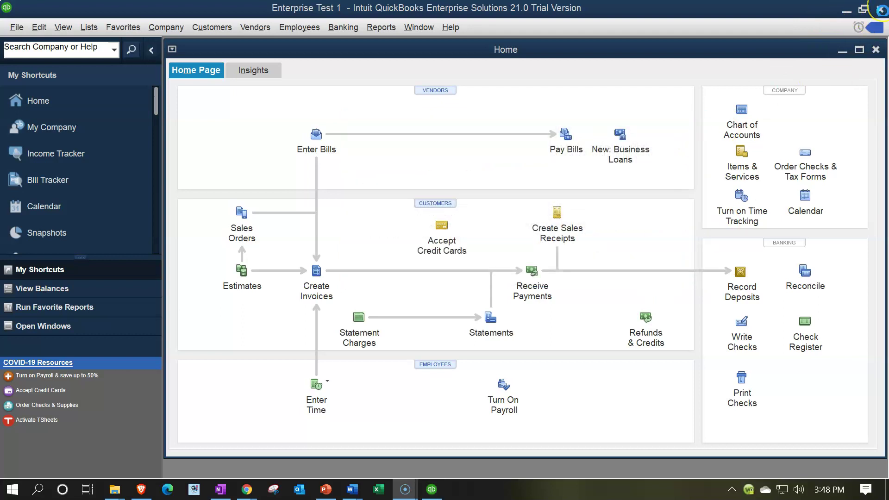
{"action": "left_click", "coordinate": [880, 10]}
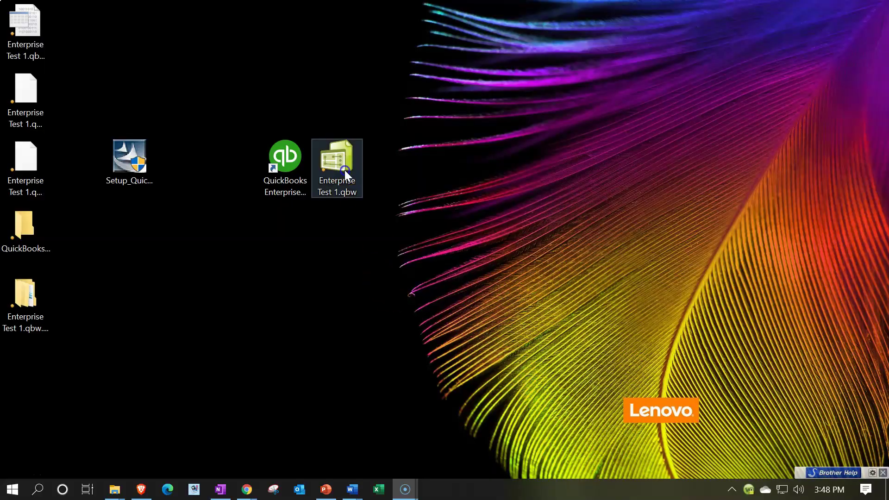
{"action": "left_click", "coordinate": [345, 171]}
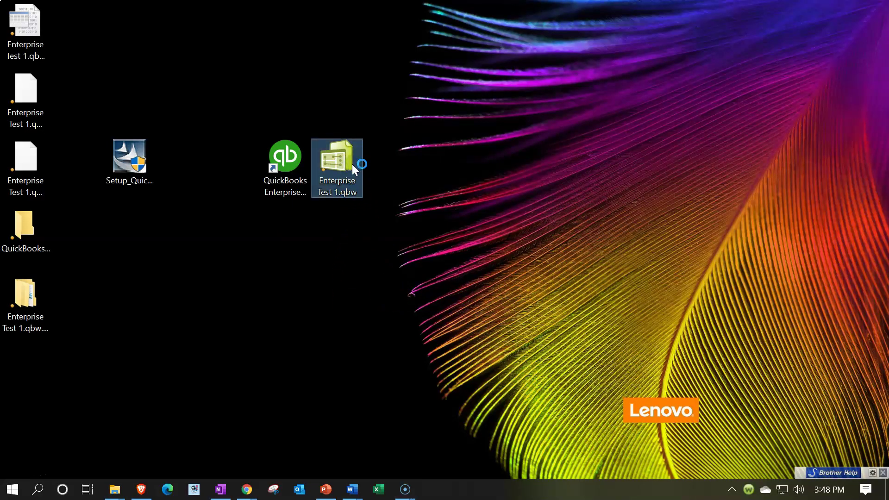
{"action": "left_click", "coordinate": [289, 276]}
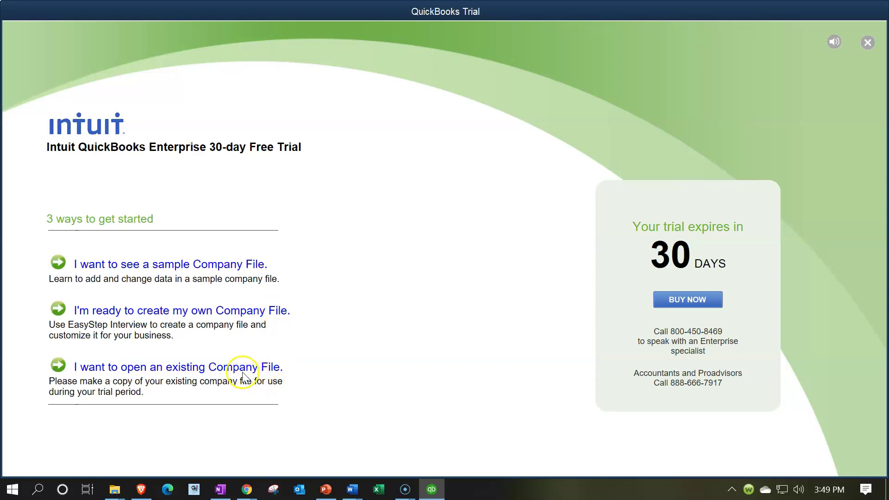
- From the 30-day trial start screen, choose to open an existing company file and scroll the file list
{"action": "left_click", "coordinate": [240, 370]}
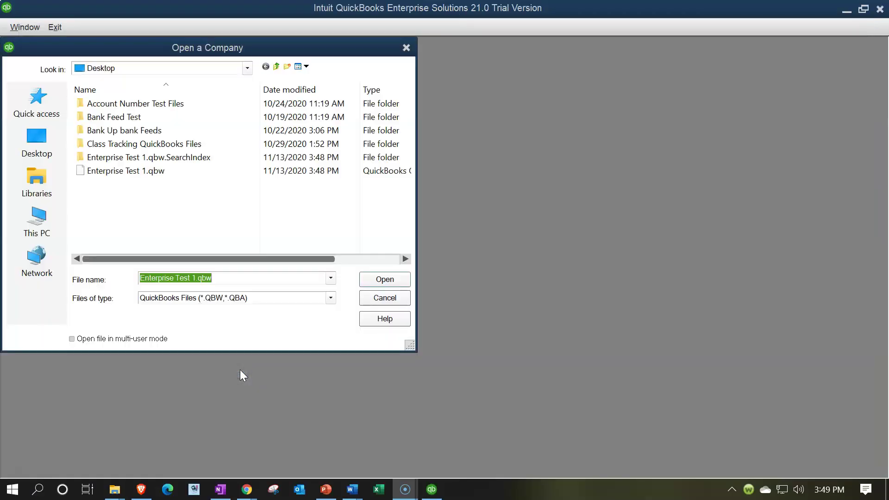
{"action": "scroll", "coordinate": [183, 182], "scroll_direction": "down", "scroll_amount": 2}
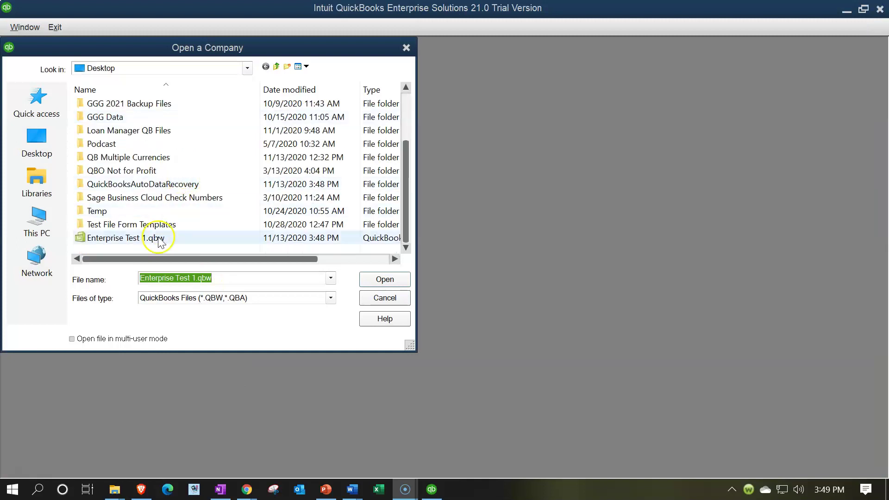